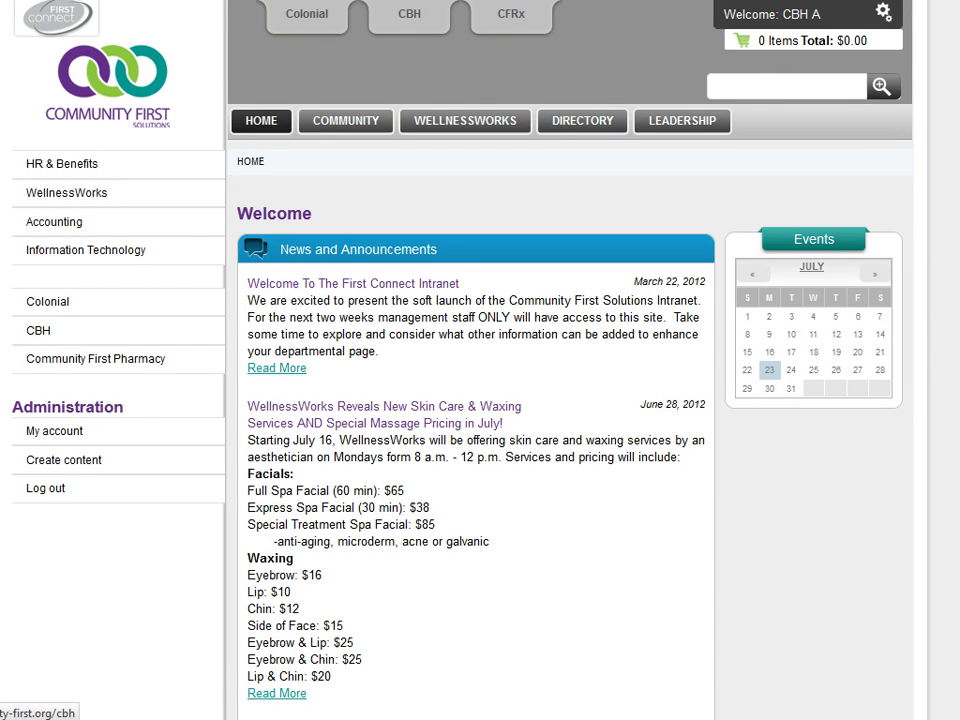
# Go to the CBH section and open its Committees page
pyautogui.click(410, 22)
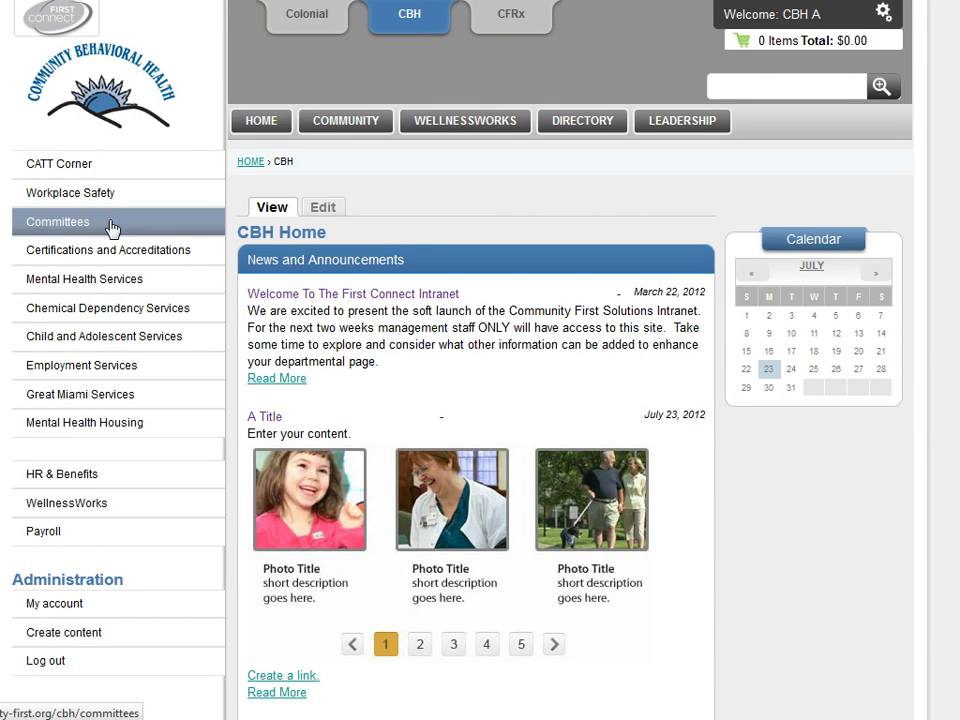
pyautogui.click(110, 228)
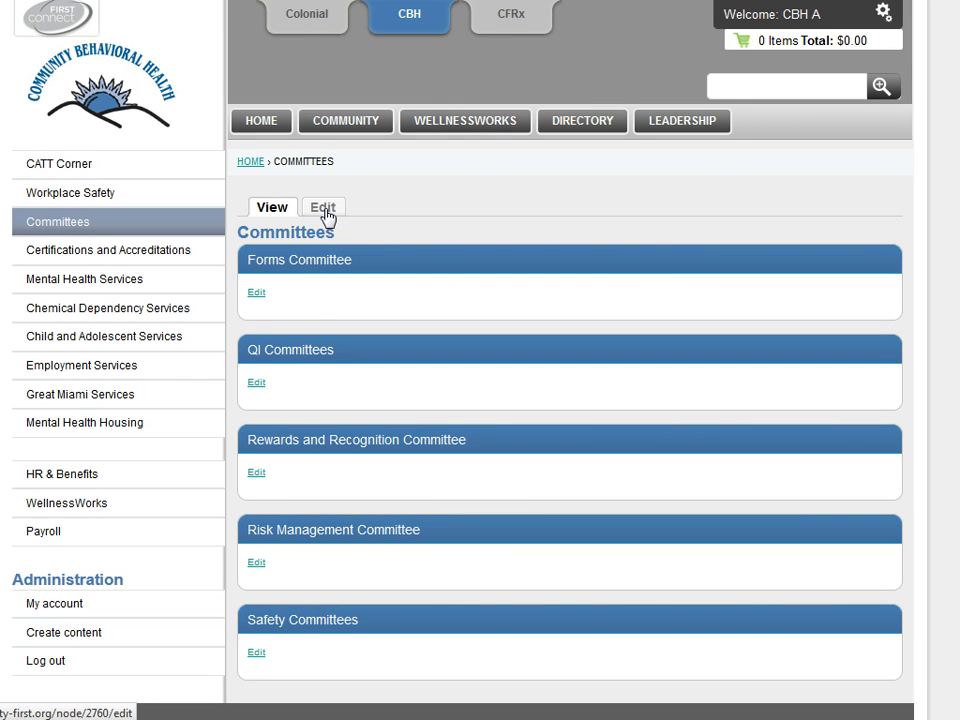
# Edit the Forms Committee block and type 'Or you can add content.' in the Body
pyautogui.click(255, 294)
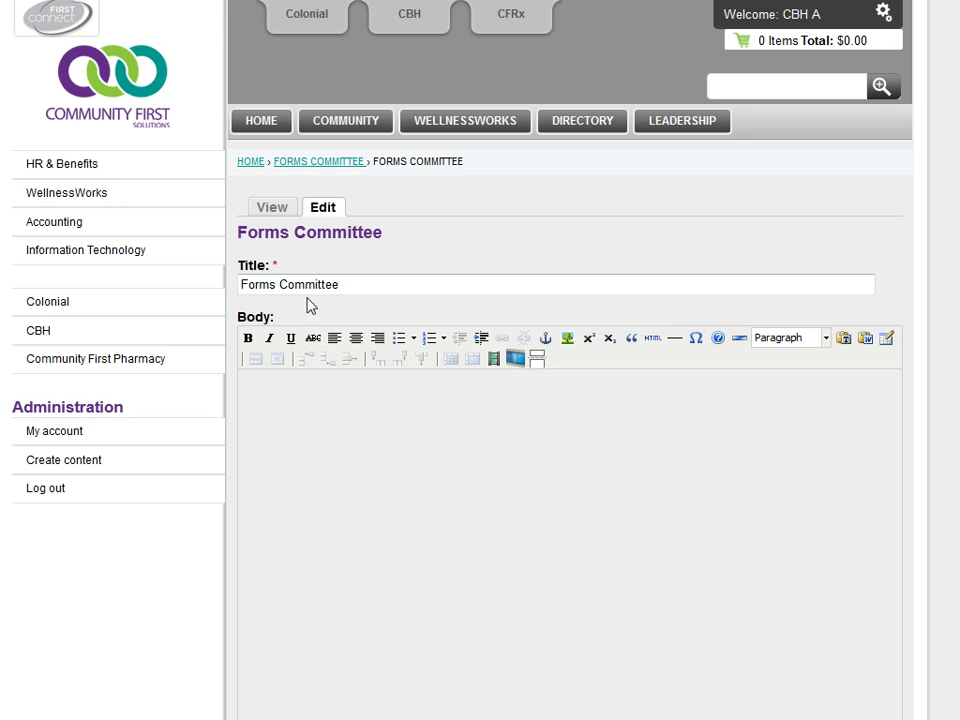
pyautogui.click(326, 417)
pyautogui.write('Or you ')
pyautogui.write('can add co')
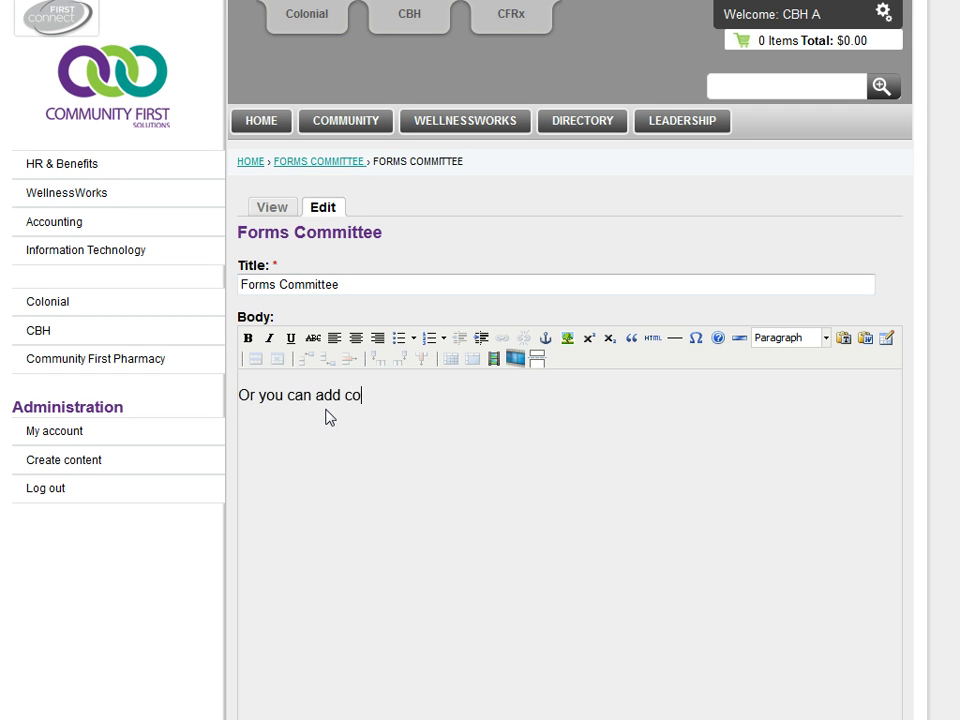
pyautogui.write('nen')
pyautogui.press('BackSpace')
pyautogui.press('BackSpace')
pyautogui.write('tent.')
# Make 'add content' bold, italic, underlined and struck through
pyautogui.moveTo(316, 395); pyautogui.dragTo(398, 411)
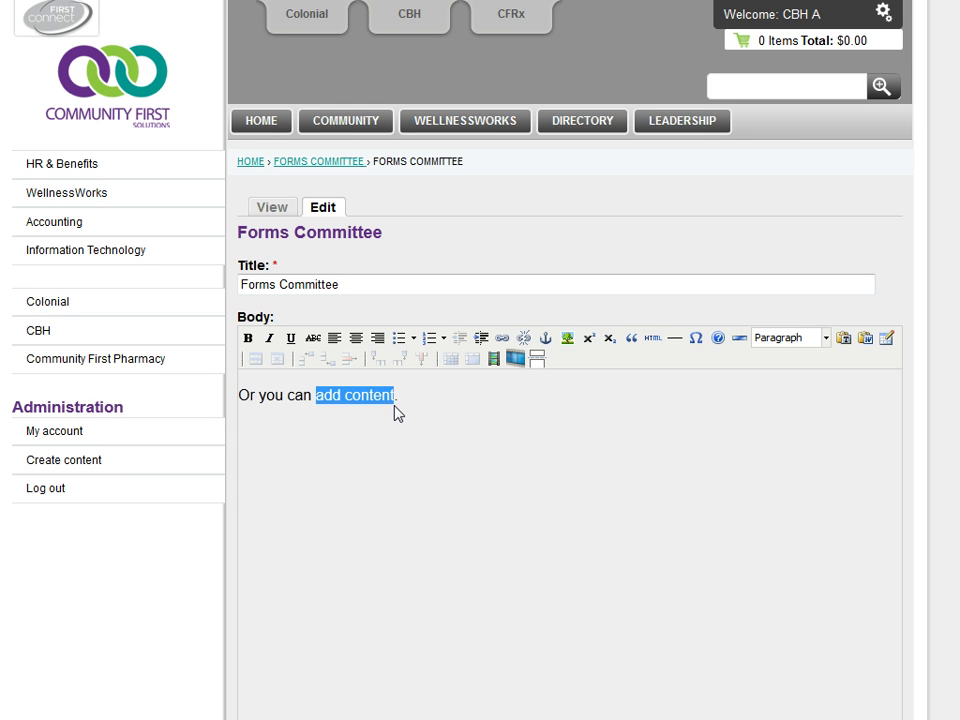
pyautogui.click(248, 338)
pyautogui.click(270, 338)
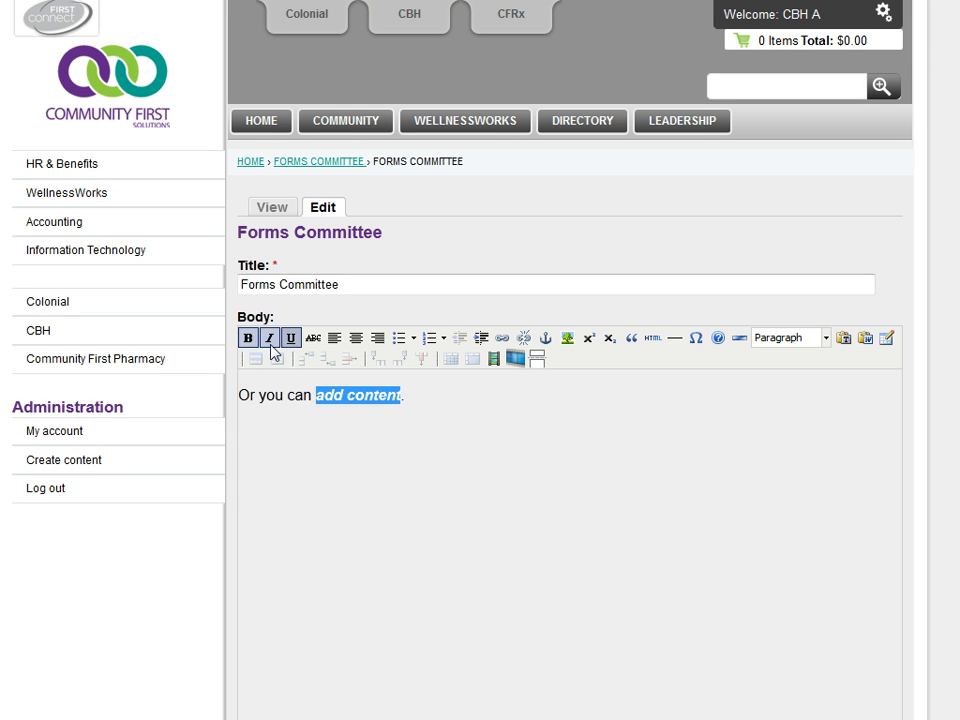
pyautogui.click(313, 338)
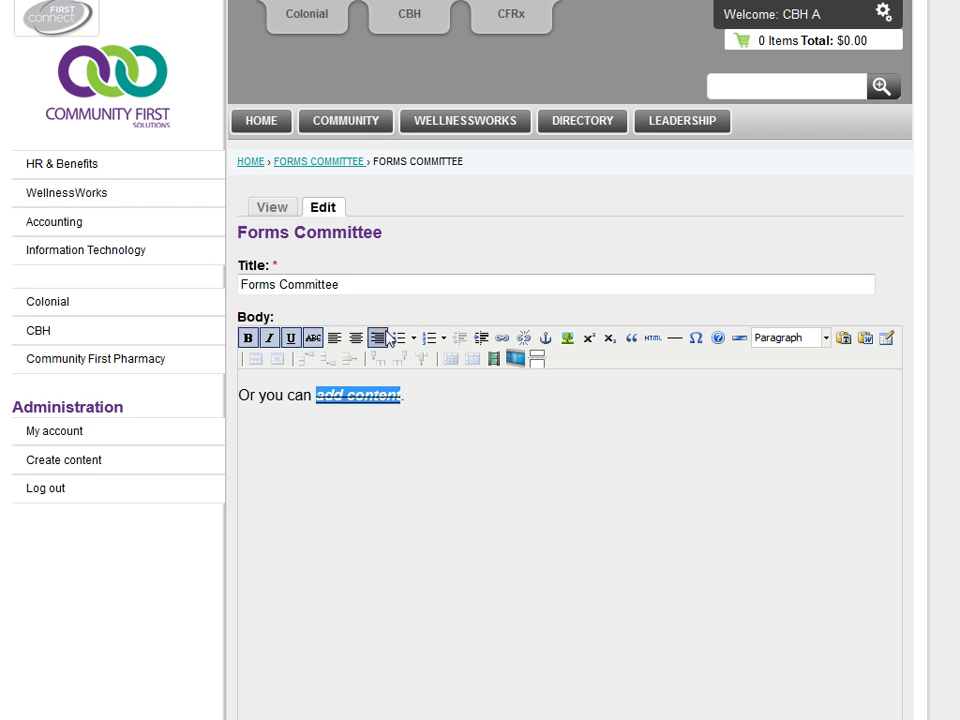
# Add two 'bullets' lines below the sentence as an unordered bulleted list
pyautogui.click(431, 409)
pyautogui.press('Return')
pyautogui.write('bu')
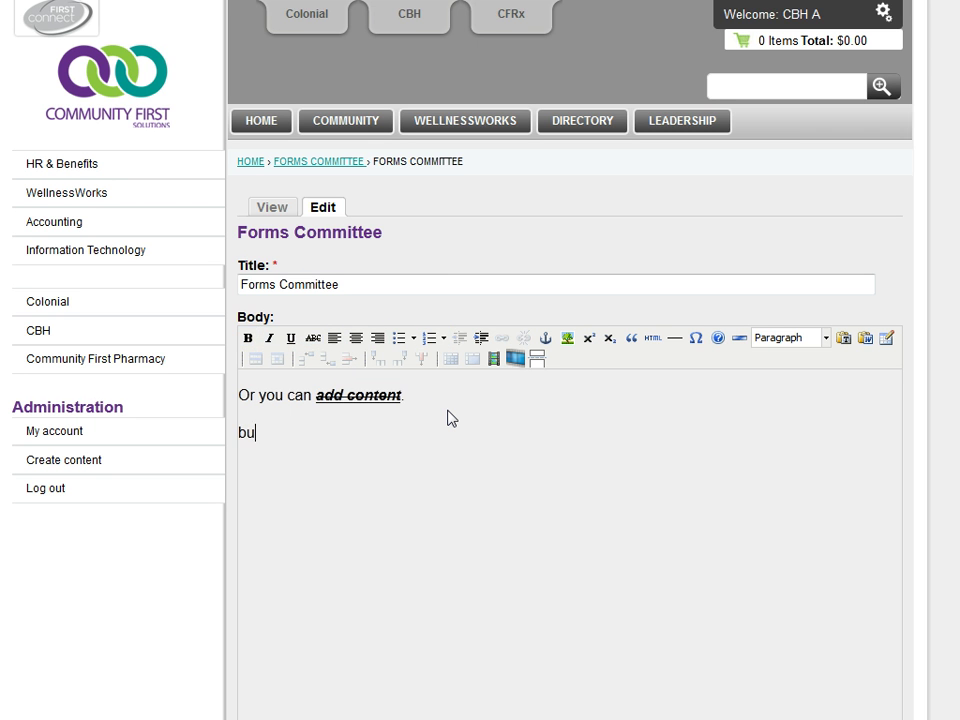
pyautogui.write('llets')
pyautogui.press('Return')
pyautogui.write('b')
pyautogui.write('ullets')
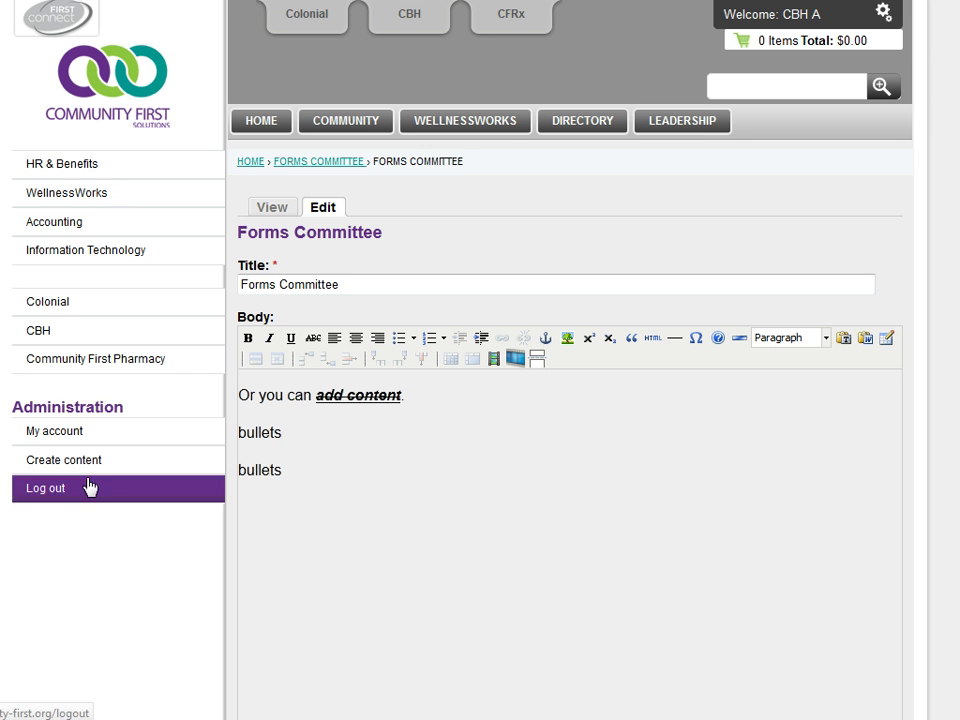
pyautogui.moveTo(268, 495)
pyautogui.mouseDown()
pyautogui.moveTo(266, 456)
pyautogui.moveTo(241, 433)
pyautogui.mouseUp()
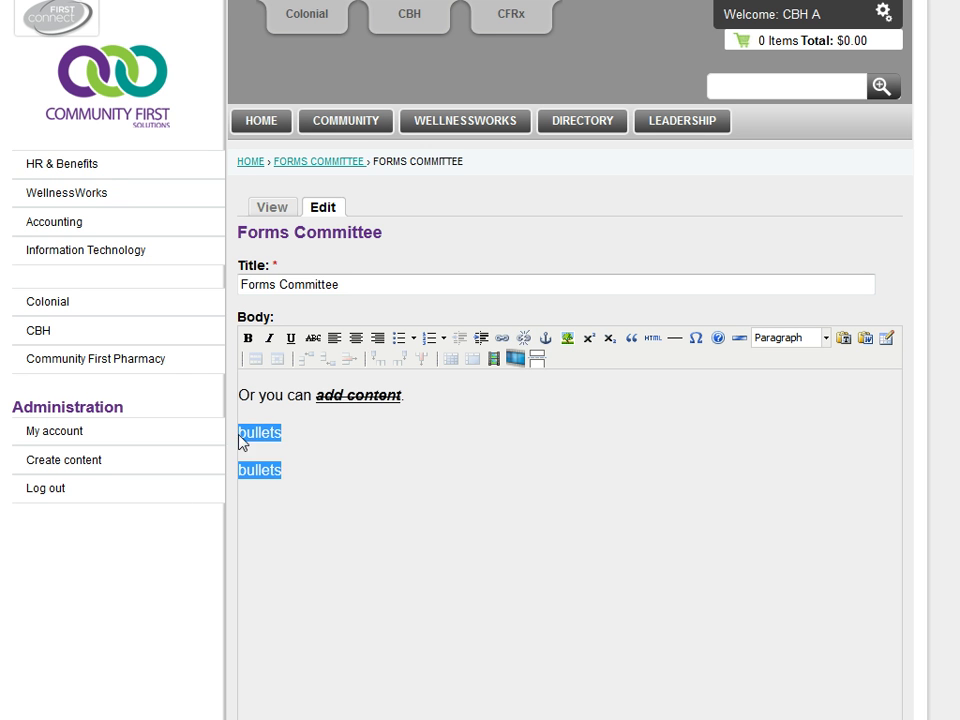
pyautogui.click(398, 338)
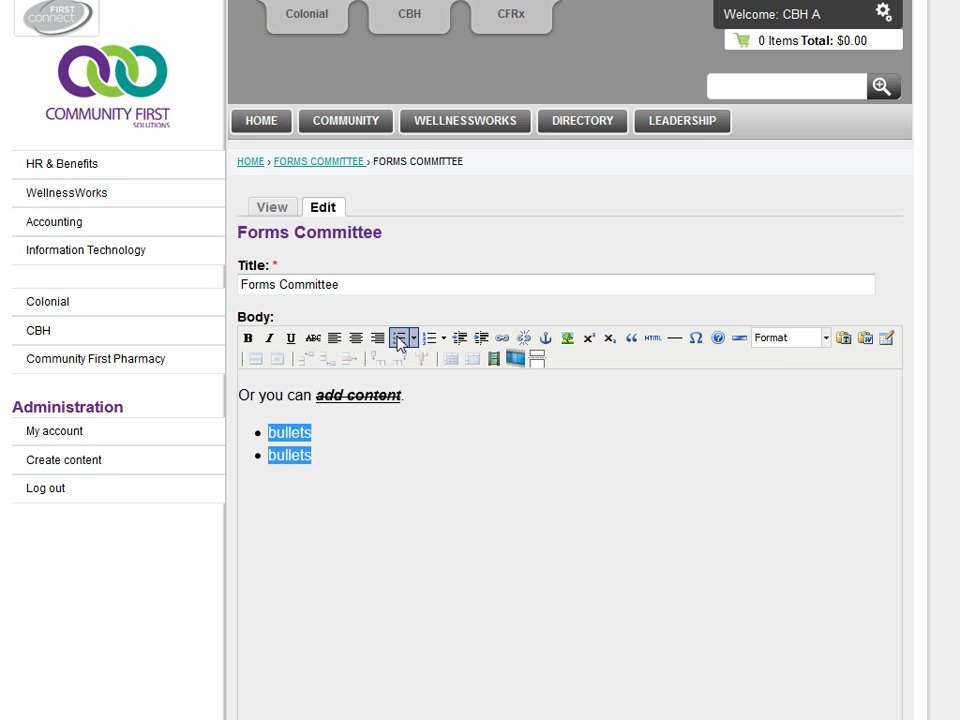
pyautogui.click(390, 462)
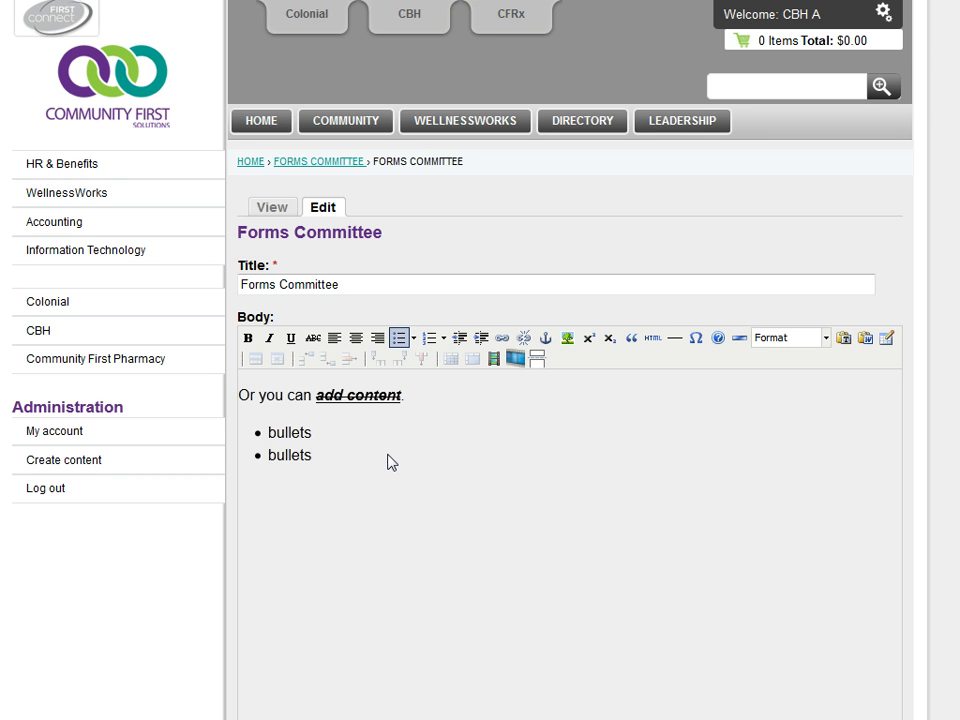
pyautogui.press('Return')
pyautogui.press('Return')
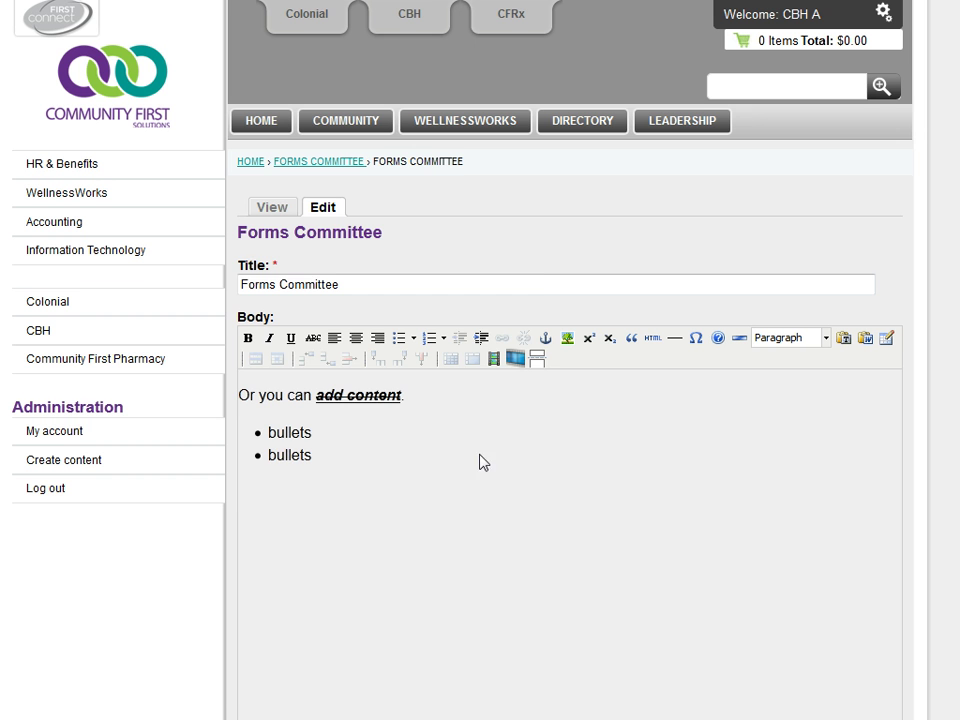
# Insert bu_tab_colonial_on.png from the File Browser below the list, skipping the image description
pyautogui.click(567, 338)
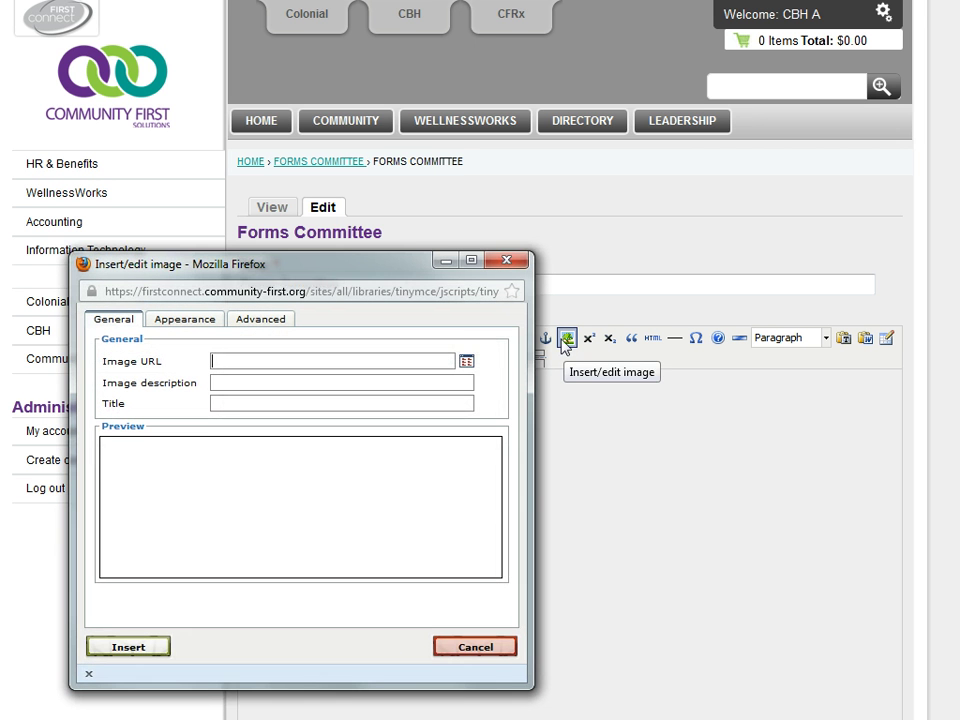
pyautogui.click(471, 367)
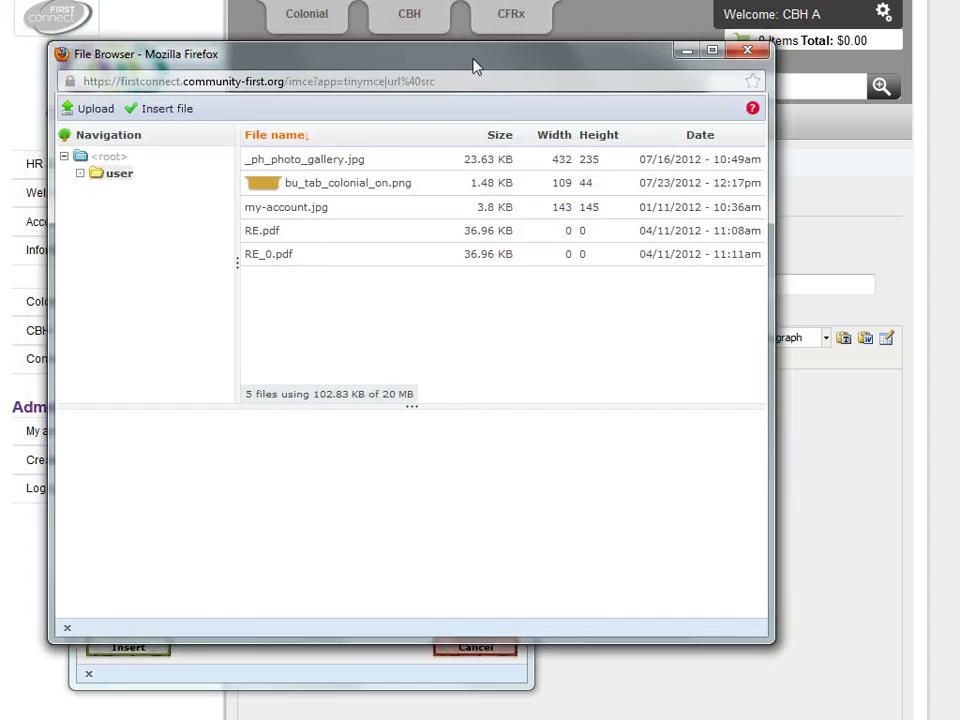
pyautogui.moveTo(476, 64); pyautogui.dragTo(491, 88)
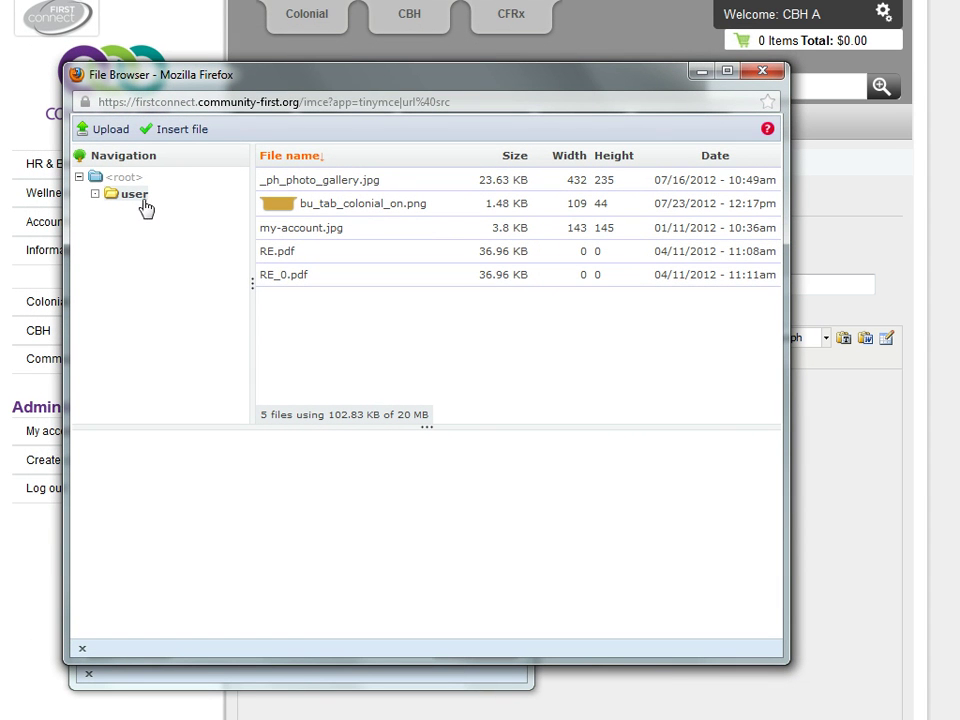
pyautogui.doubleClick(350, 205)
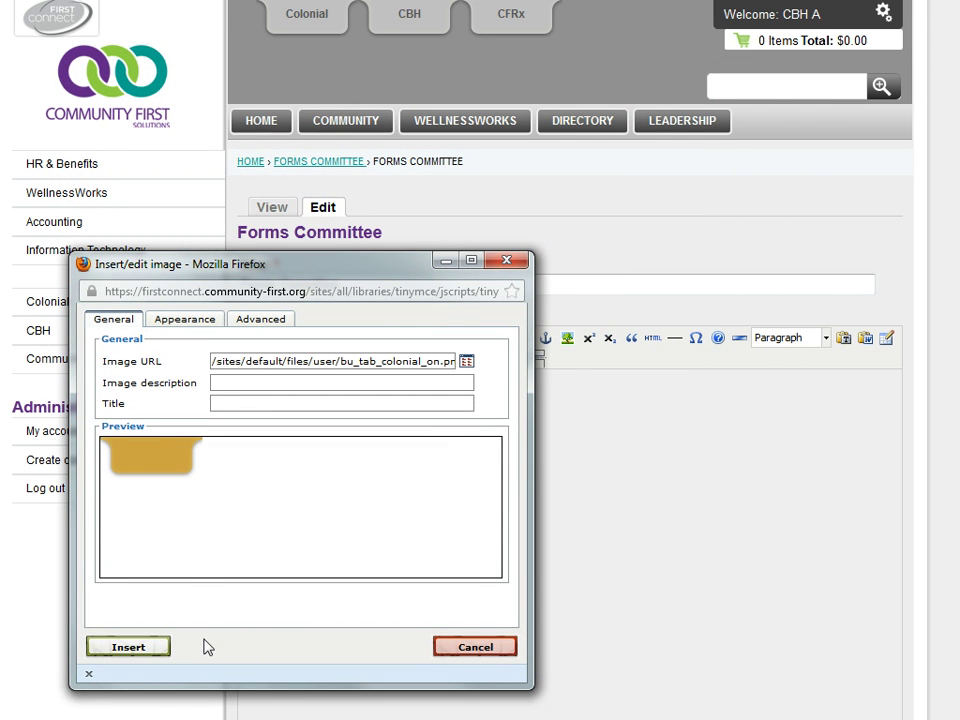
pyautogui.click(158, 650)
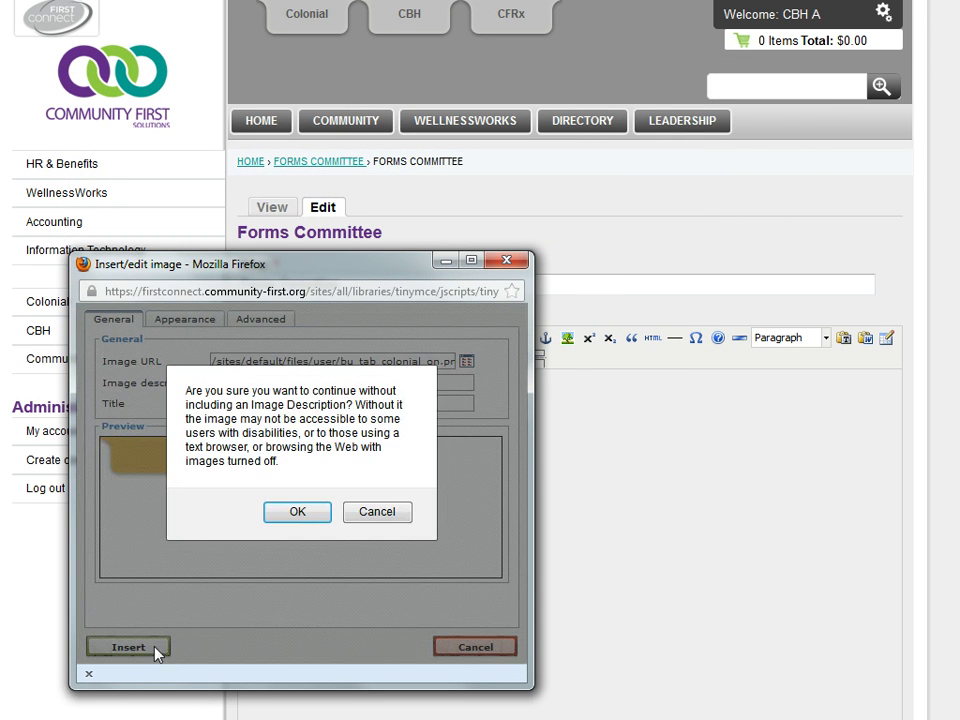
pyautogui.click(297, 512)
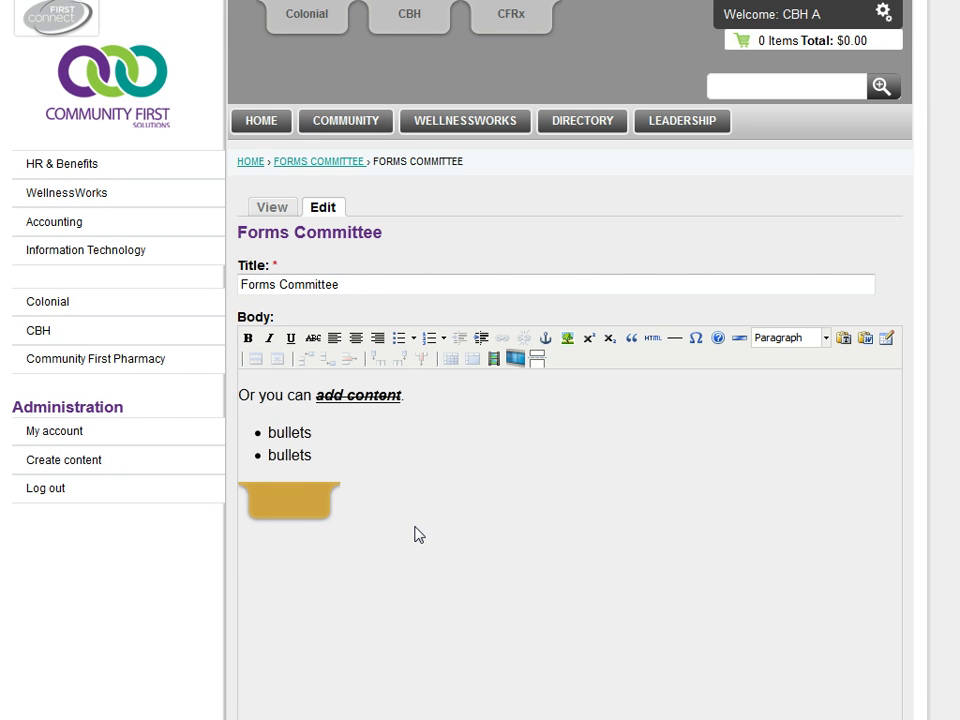
# Add 'You can also do links.' with 'also do links' linking to google.com in a new window
pyautogui.write('You can also ')
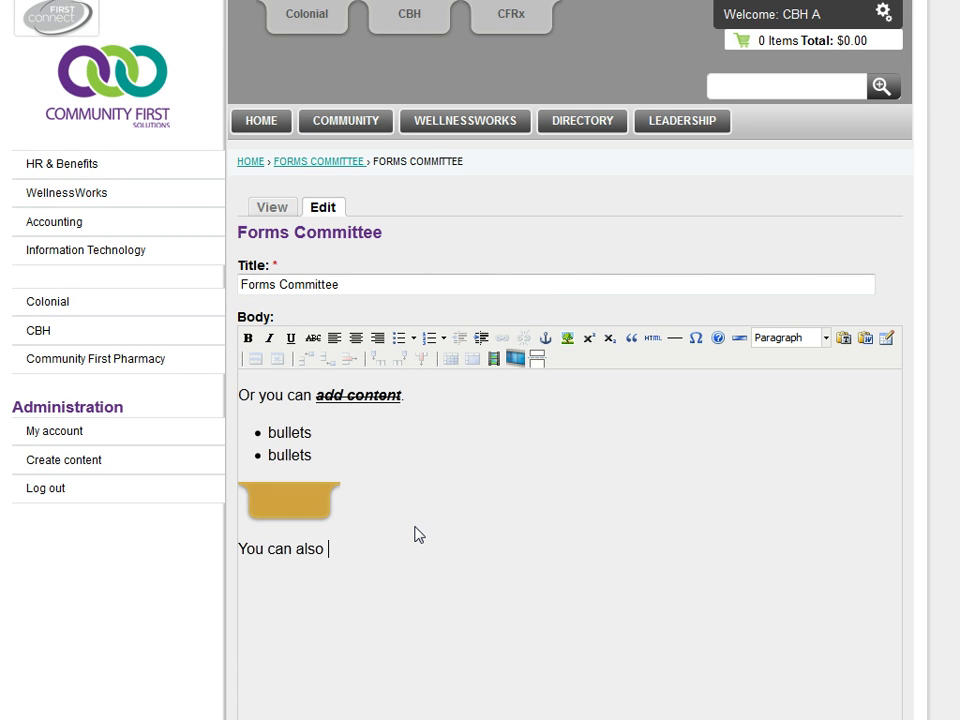
pyautogui.write('do links.')
pyautogui.moveTo(298, 549); pyautogui.dragTo(379, 550)
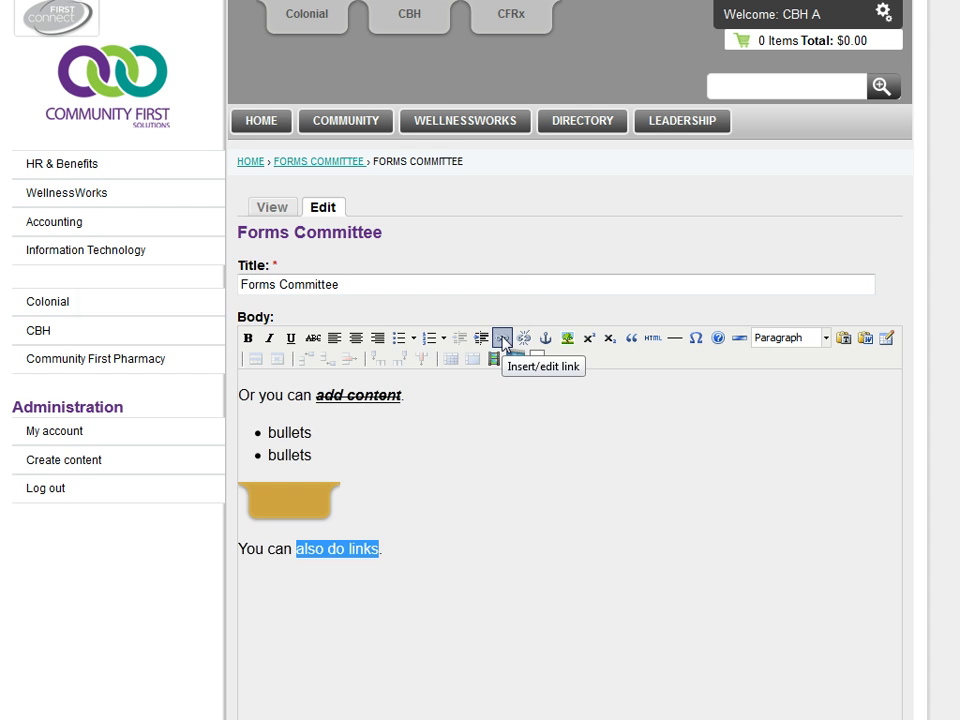
pyautogui.click(502, 341)
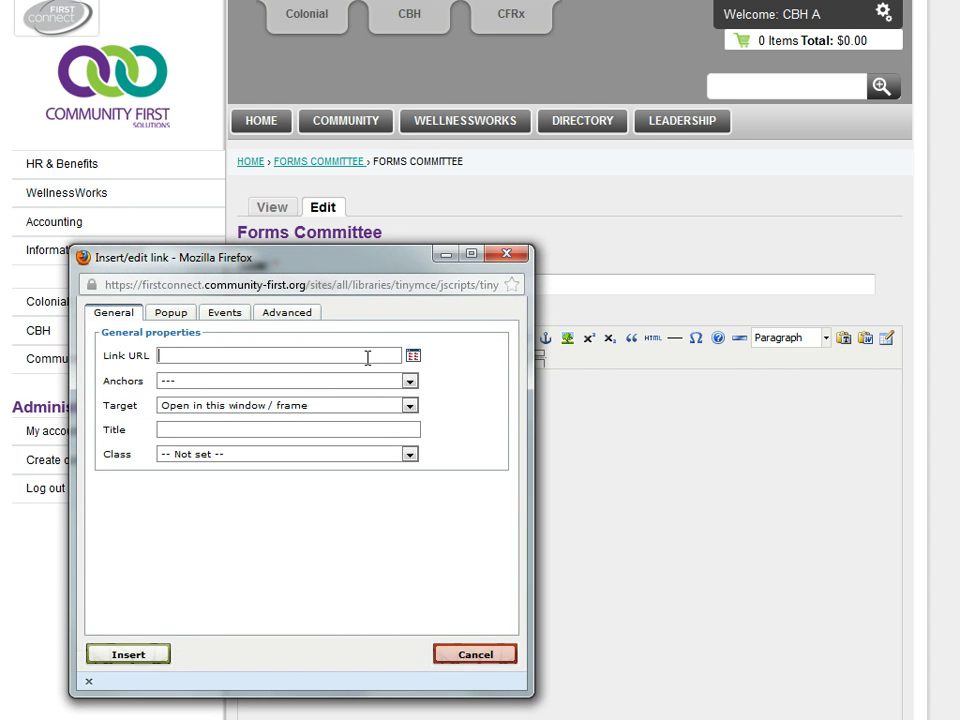
pyautogui.write('ht')
pyautogui.press('Down')
pyautogui.press('Return')
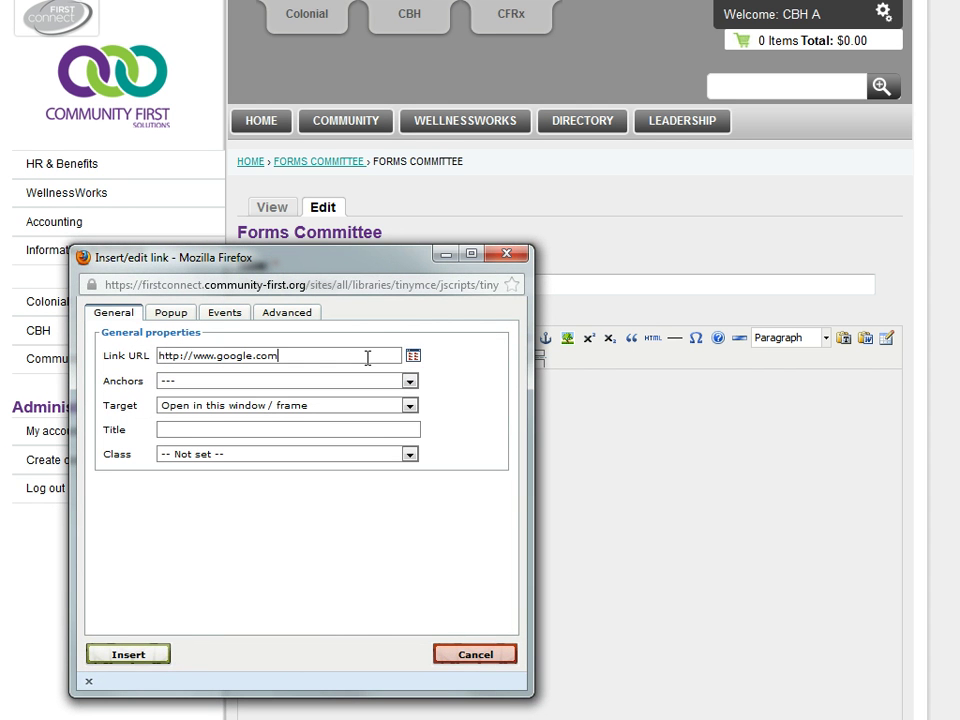
pyautogui.click(372, 408)
pyautogui.click(296, 434)
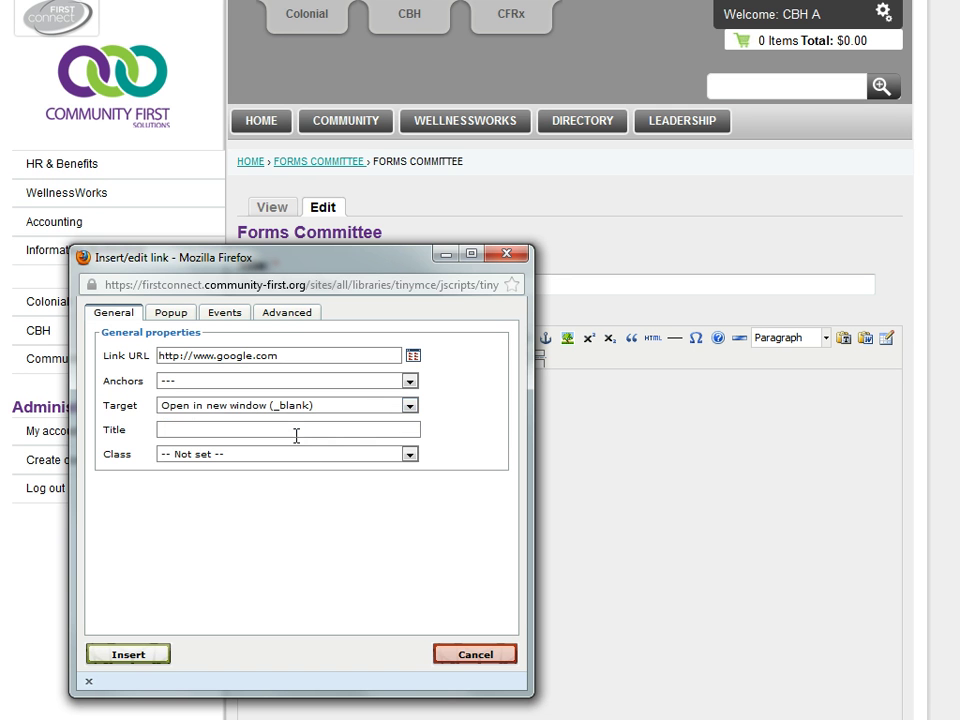
pyautogui.click(121, 655)
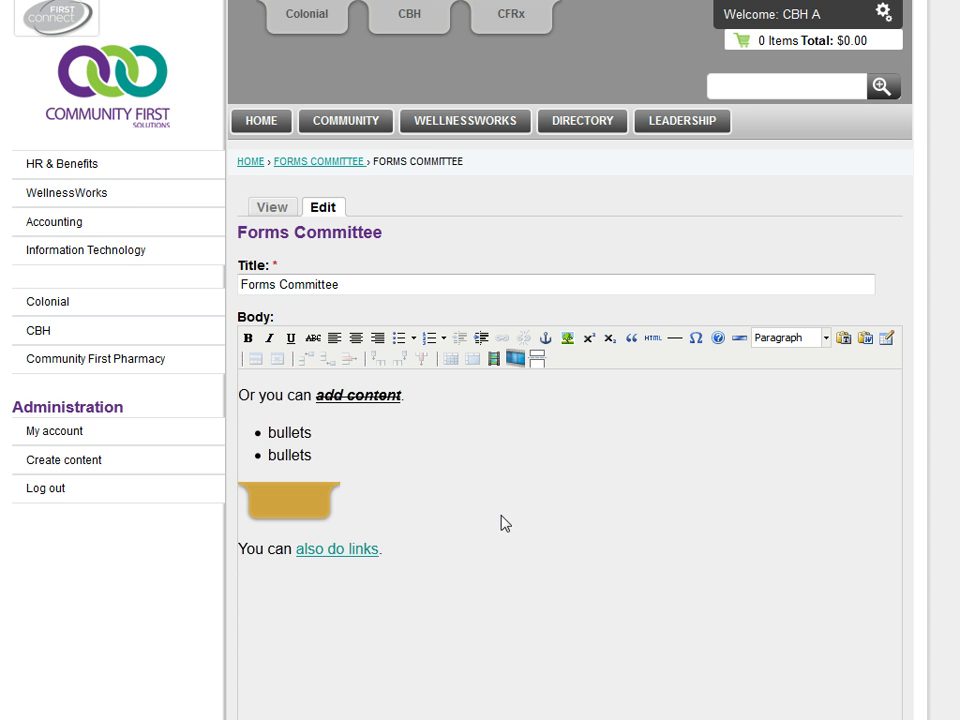
# Open the video insertion window and select the ID GjZd4mJxS6Y in YouTube's share link
pyautogui.click(515, 360)
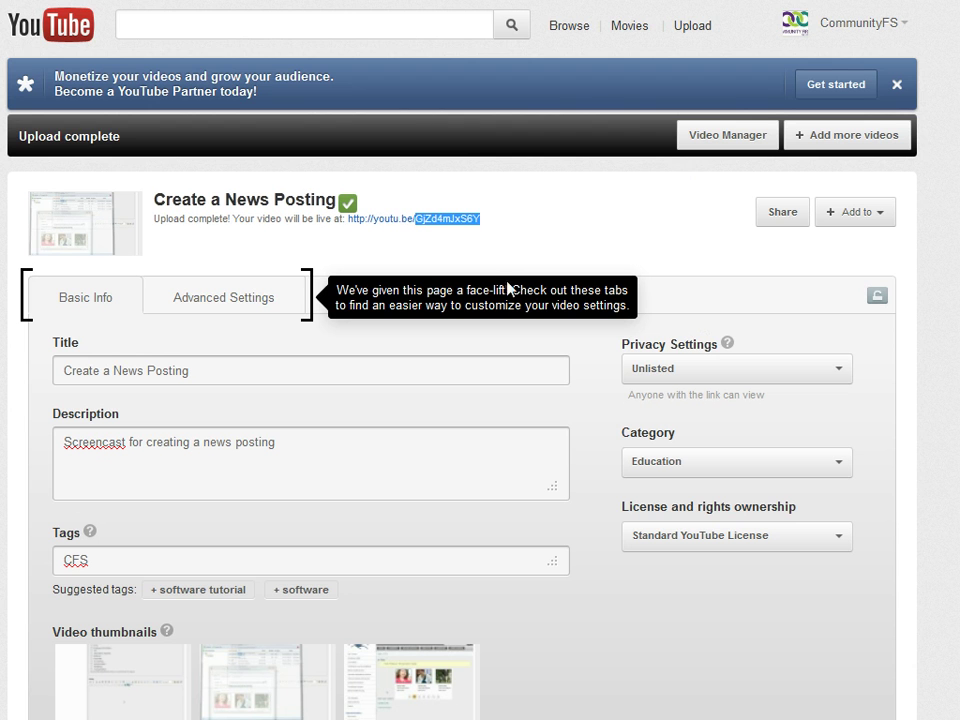
pyautogui.click(490, 228)
pyautogui.doubleClick(444, 223)
pyautogui.moveTo(497, 236); pyautogui.dragTo(416, 226)
pyautogui.hotkey('ctrl', 'c')
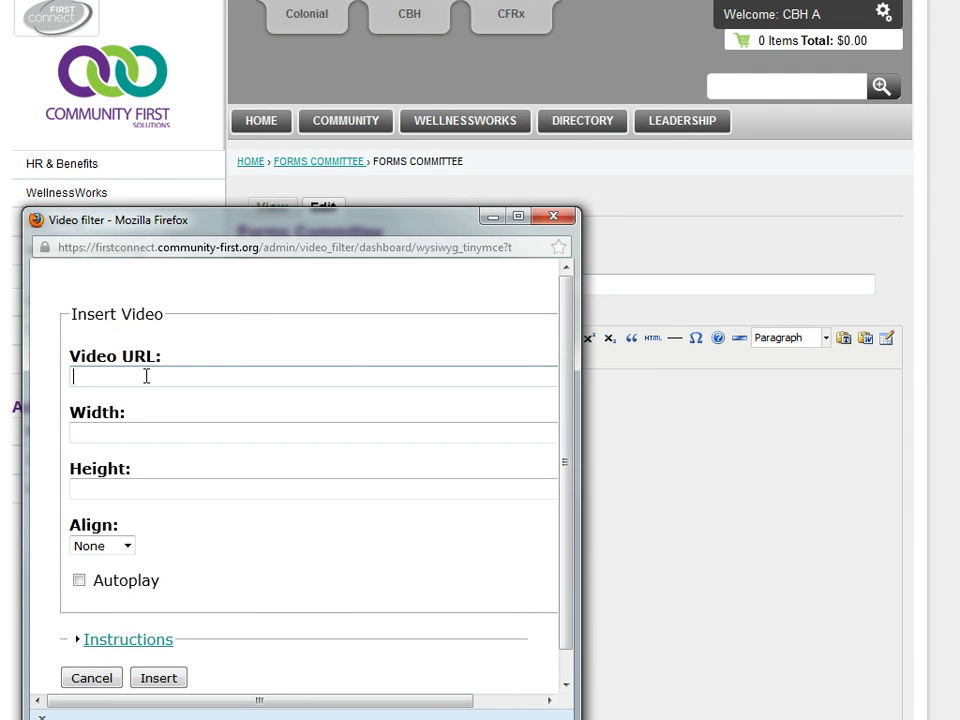
# Embed the YouTube watch URL with pasted ID GjZd4mJxS6Y at width 520, height 300
pyautogui.write('htt')
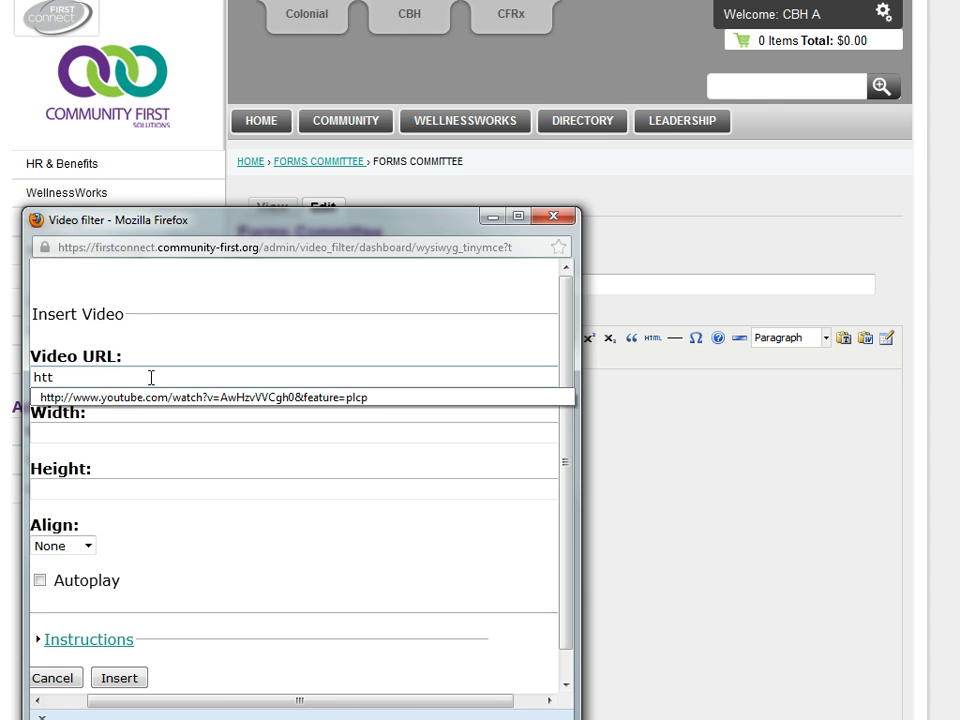
pyautogui.click(154, 399)
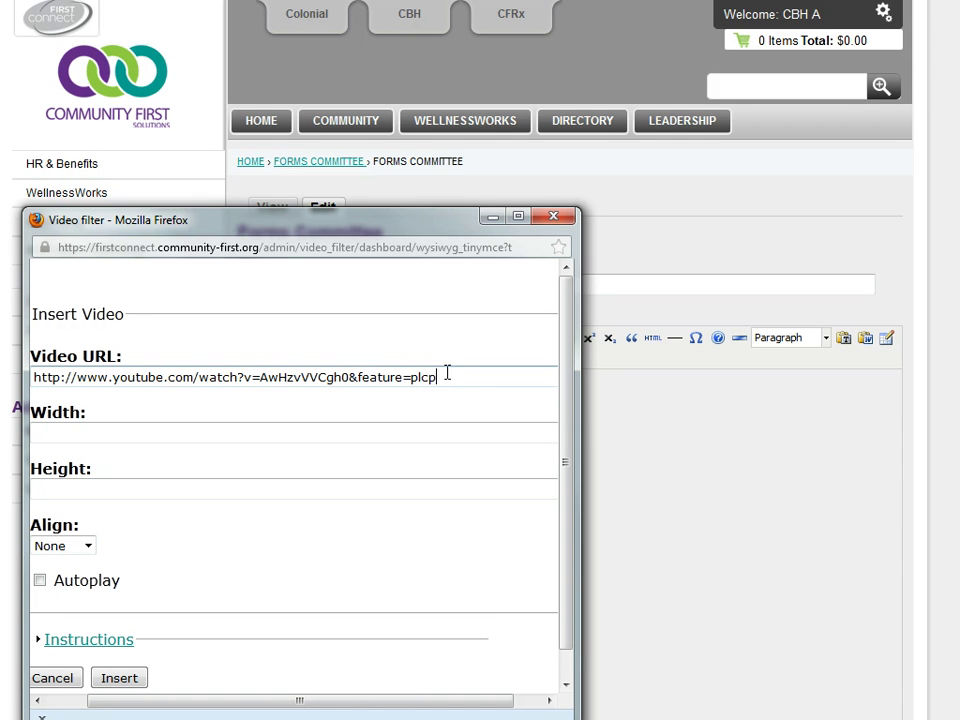
pyautogui.moveTo(447, 377); pyautogui.dragTo(262, 377)
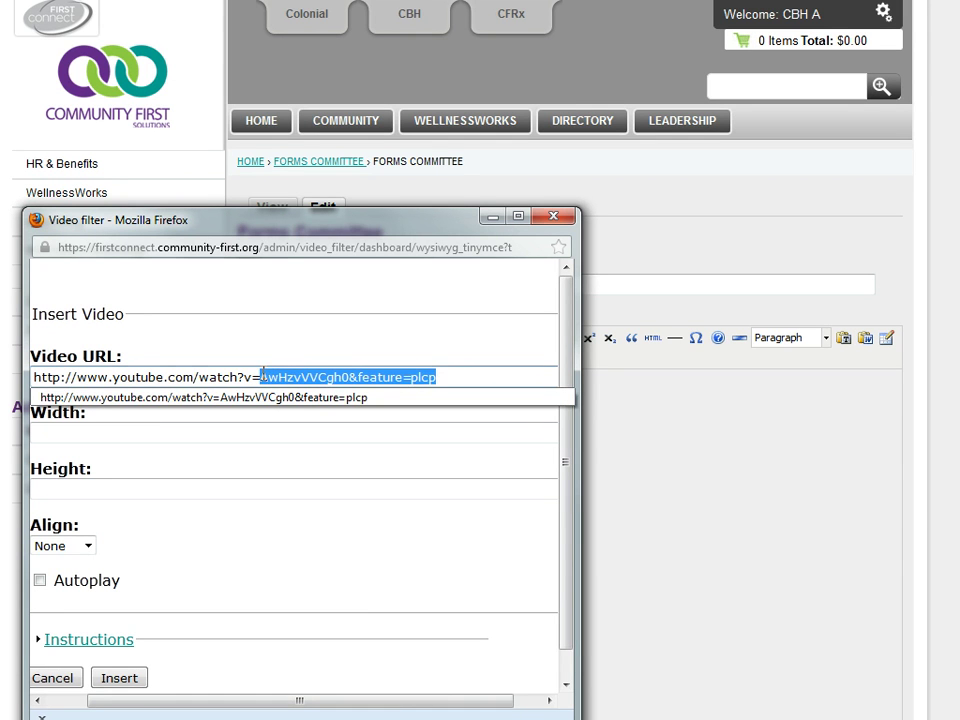
pyautogui.hotkey('ctrl', 'v')
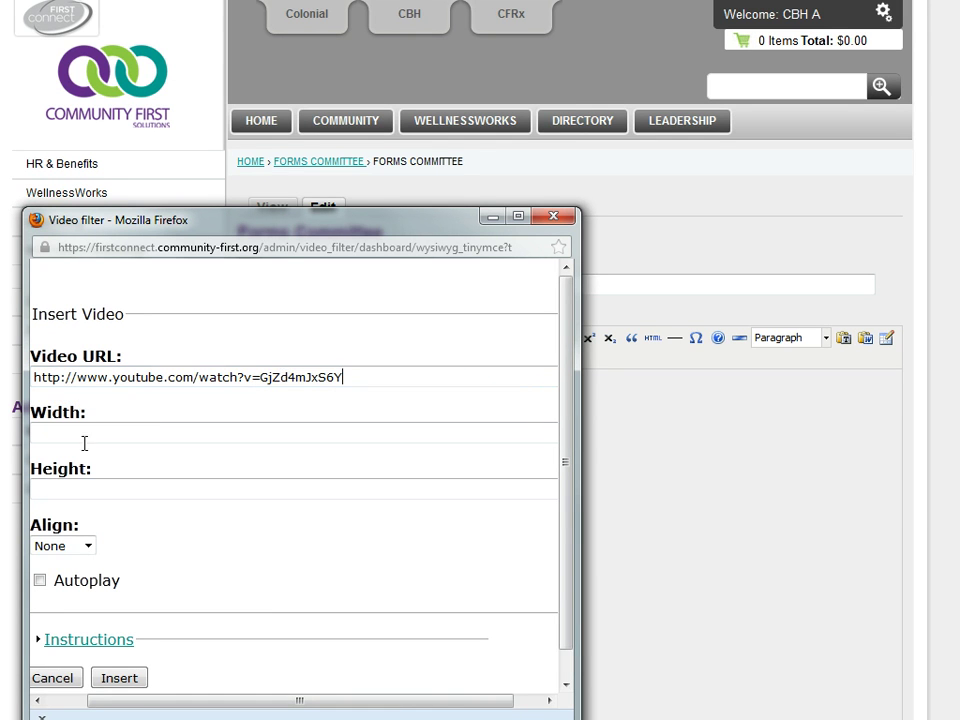
pyautogui.click(84, 440)
pyautogui.write('20')
pyautogui.press('Tab')
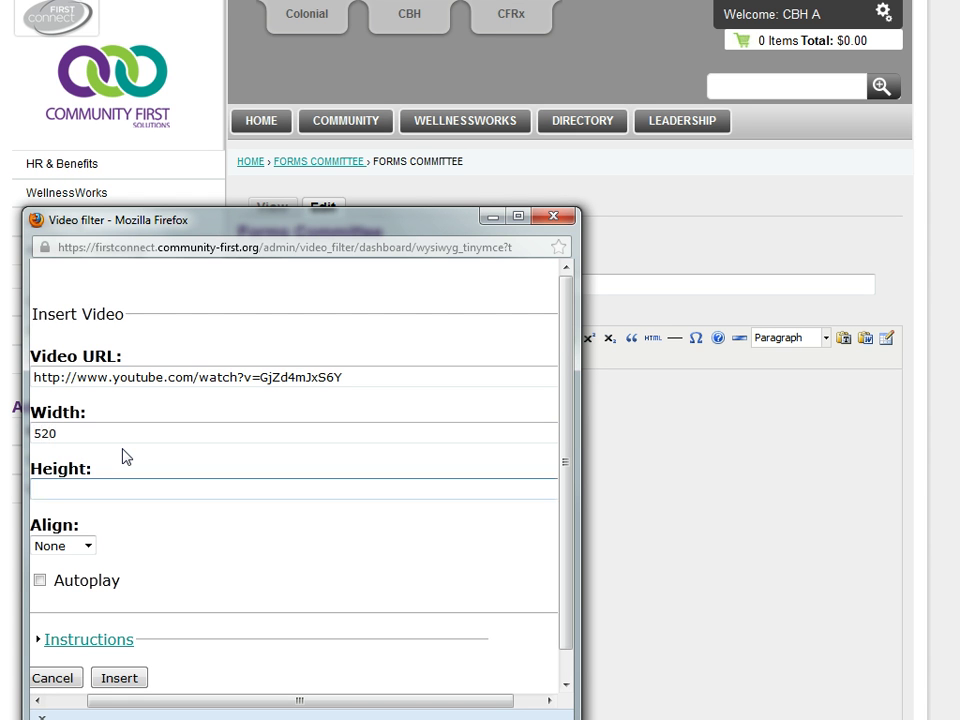
pyautogui.write('300')
pyautogui.scroll(-1, 139, 559)
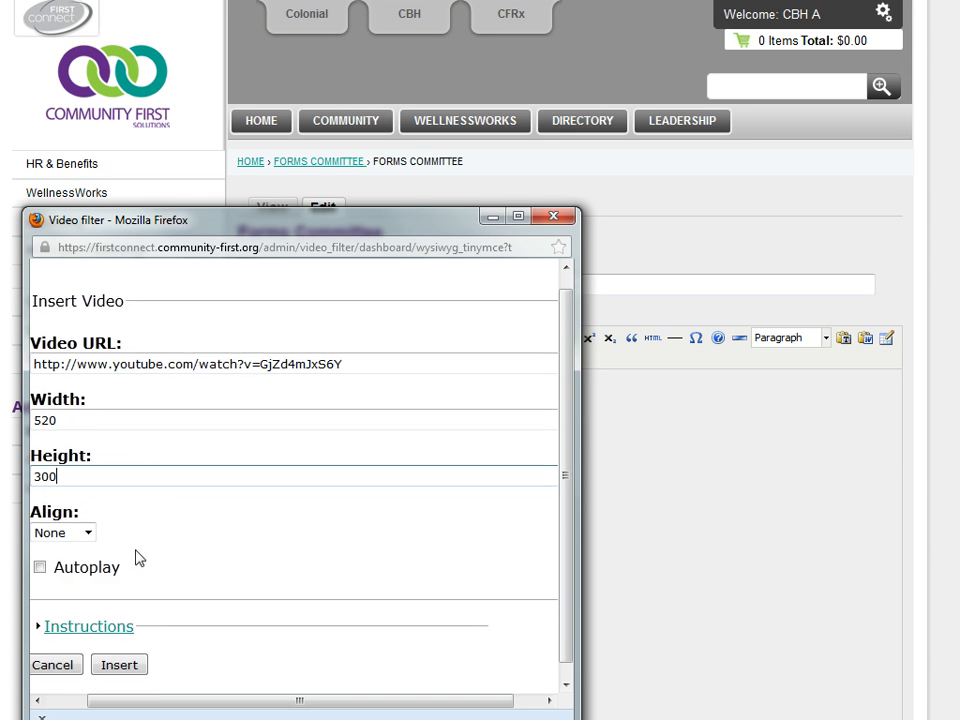
pyautogui.click(121, 660)
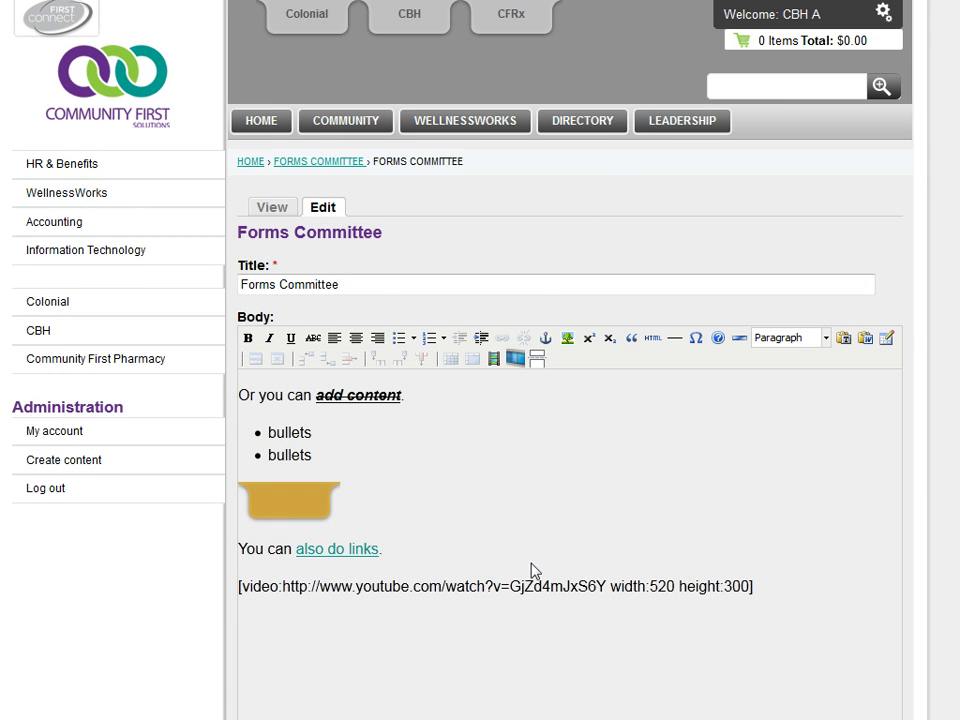
# Below the video, type a 'paragraph break' paragraph with a 'shift enter' soft-break line beneath
pyautogui.scroll(-2, 531, 572)
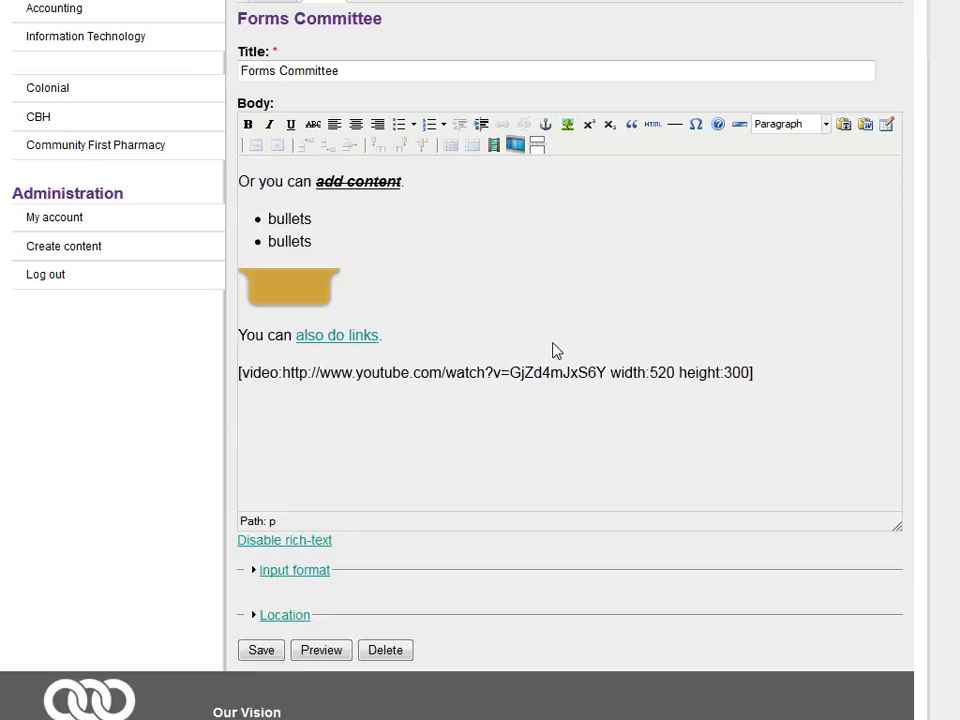
pyautogui.press('Return')
pyautogui.write('poara')
pyautogui.press('BackSpace')
pyautogui.press('BackSpace')
pyautogui.press('BackSpace')
pyautogui.press('BackSpace')
pyautogui.write('a')
pyautogui.write('agrpa')
pyautogui.press('BackSpace')
pyautogui.press('BackSpace')
pyautogui.write('aph breakj')
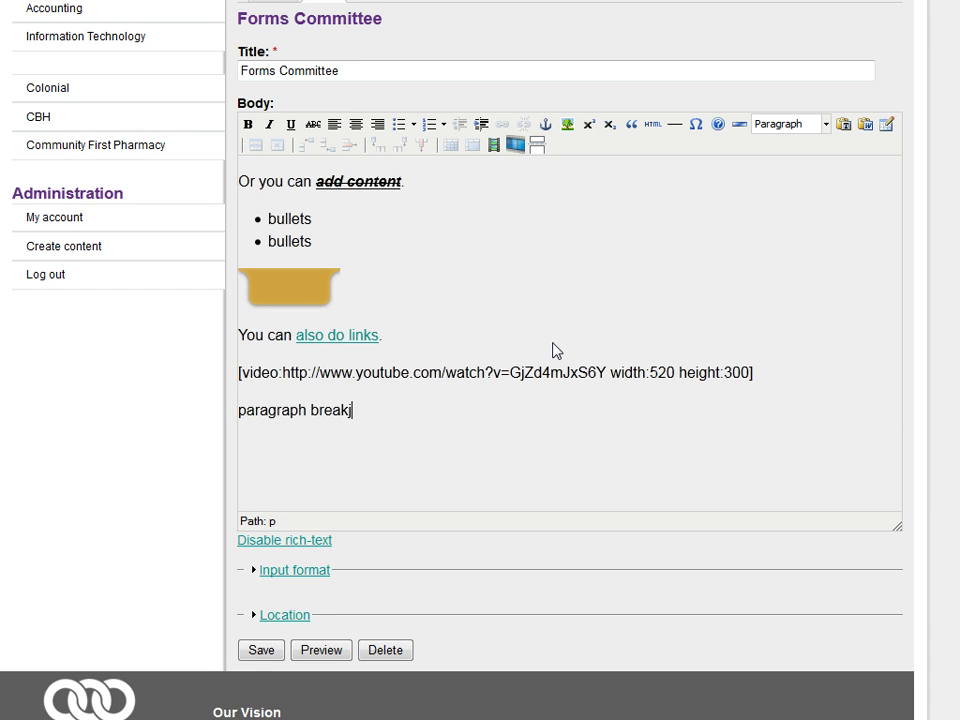
pyautogui.press('BackSpace')
pyautogui.write('shi')
pyautogui.write('ft enter')
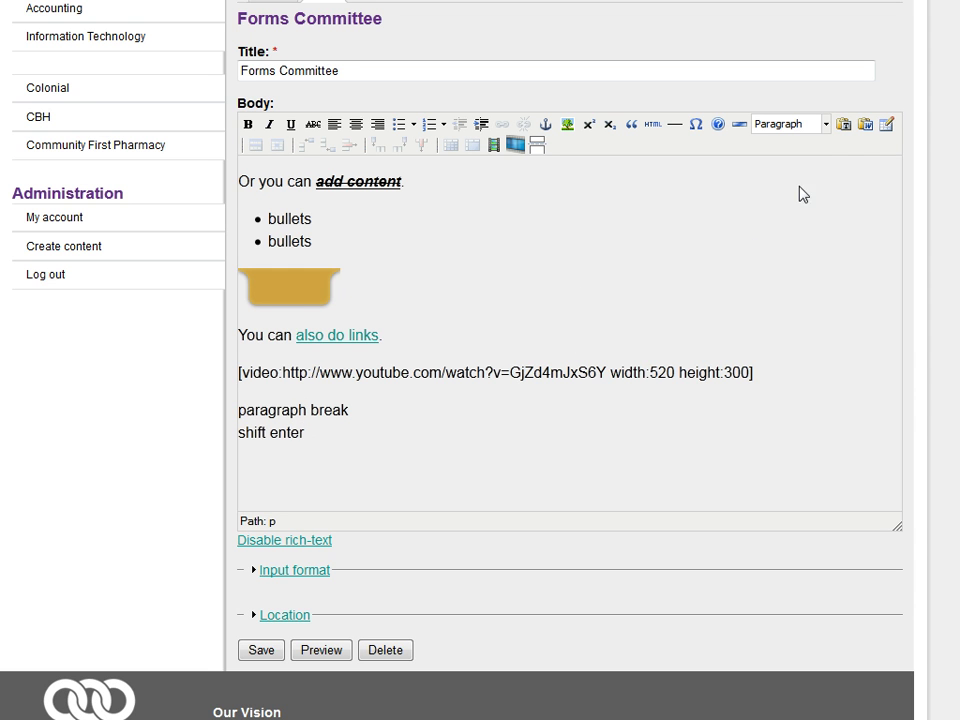
pyautogui.click(865, 125)
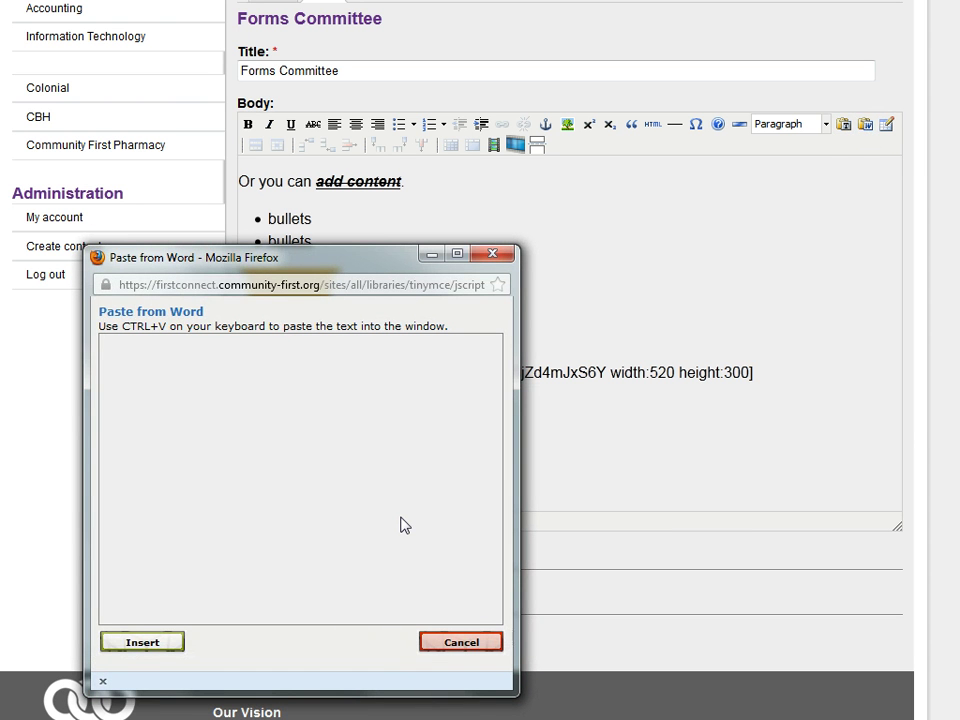
pyautogui.click(384, 527)
pyautogui.click(465, 642)
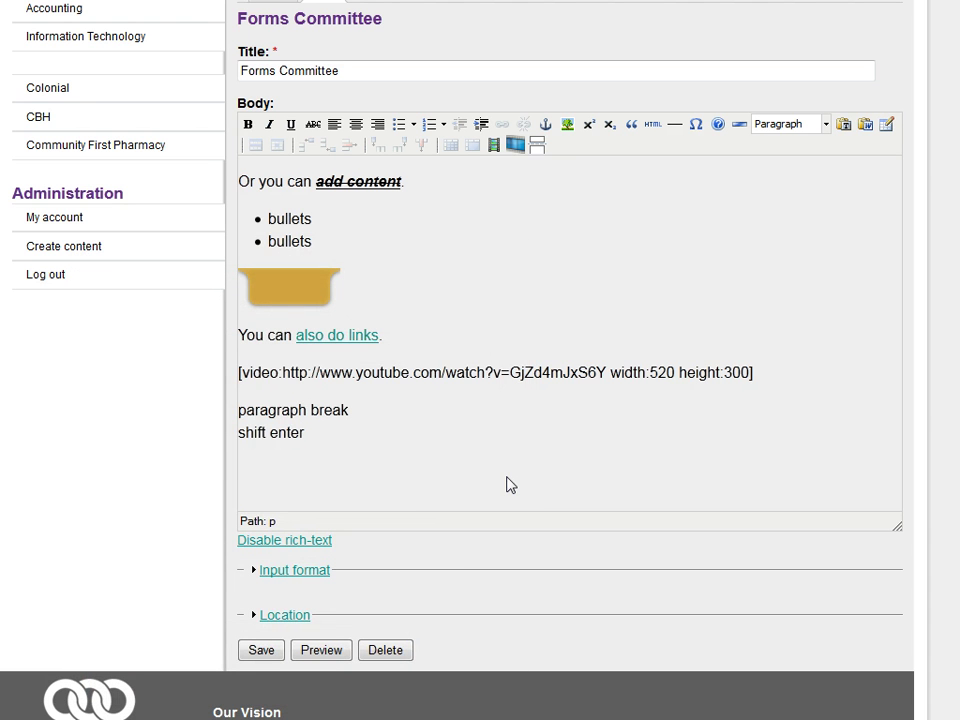